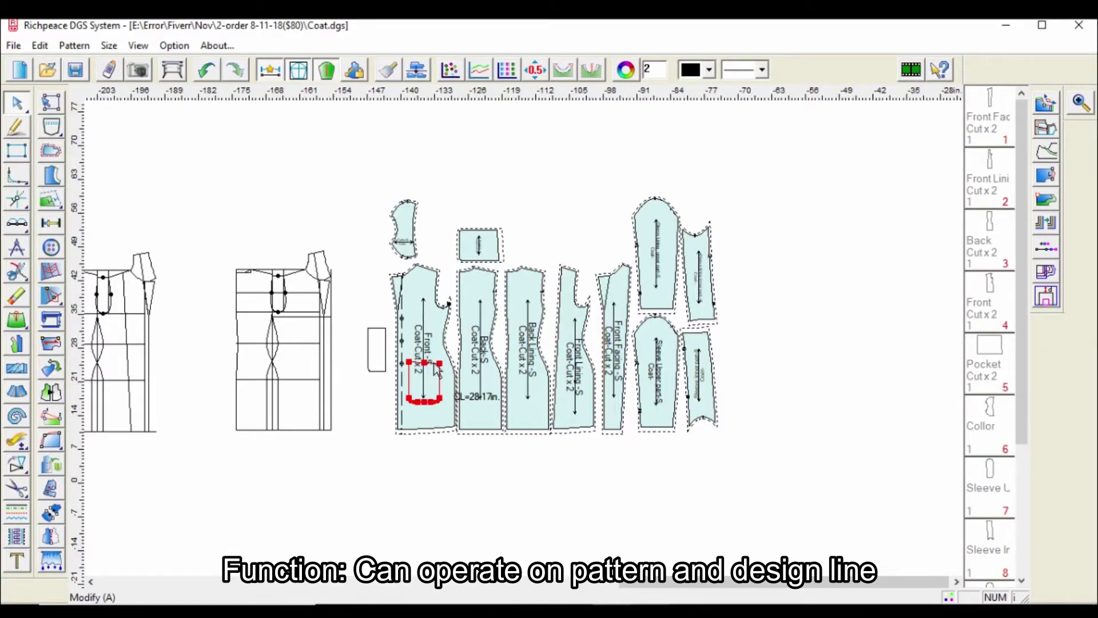
scroll(541, 384, "up", 1)
scroll(515, 360, "up", 1)
scroll(495, 336, "up", 1)
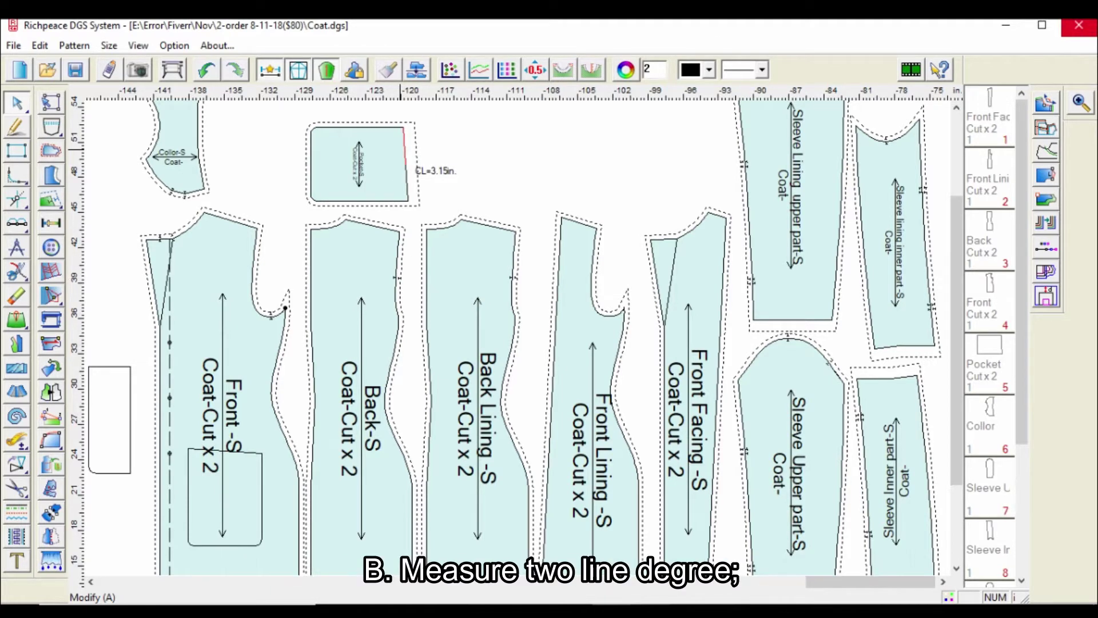
scroll(390, 263, "down", 1)
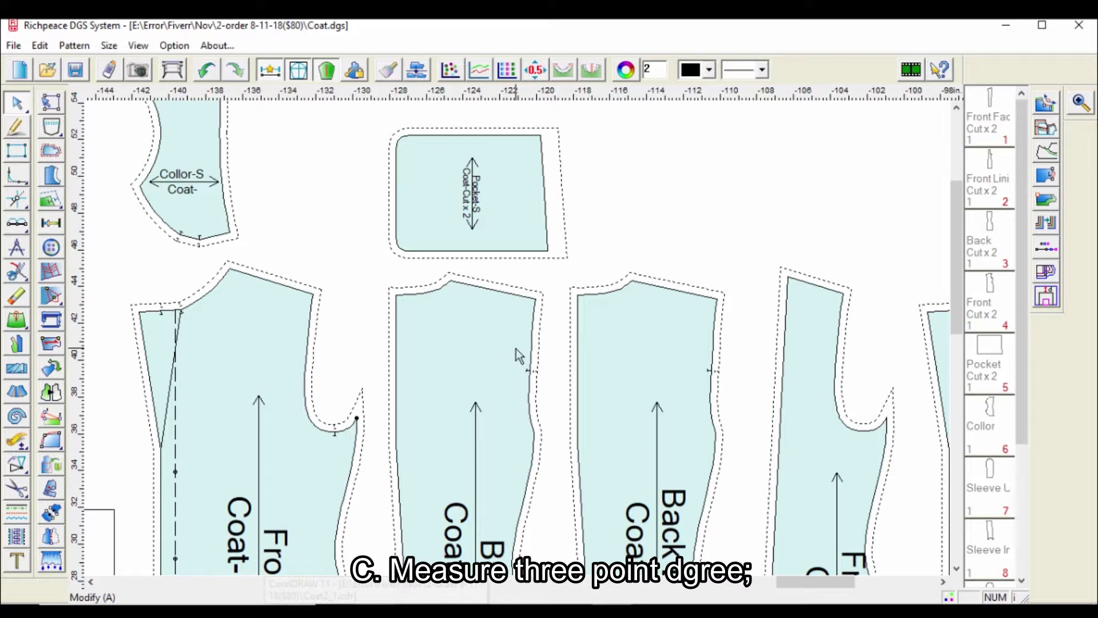
scroll(519, 353, "down", 3)
scroll(519, 354, "up", 1)
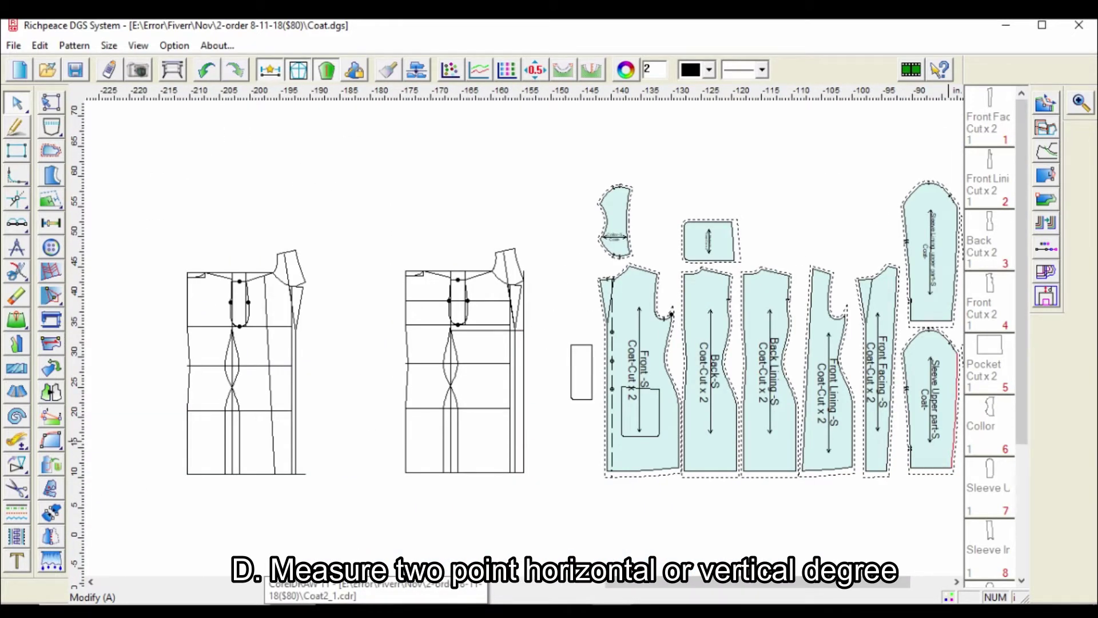
Add the Protractor tool to the right-button toolbox through System setup's Def Toolbar
left_click(174, 45)
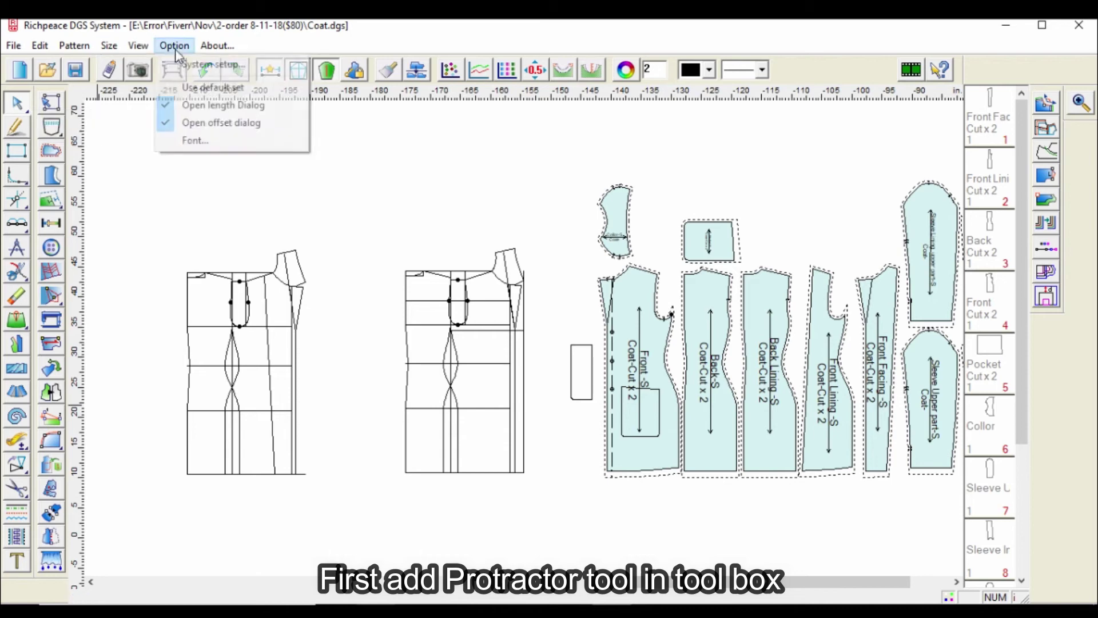
left_click(196, 58)
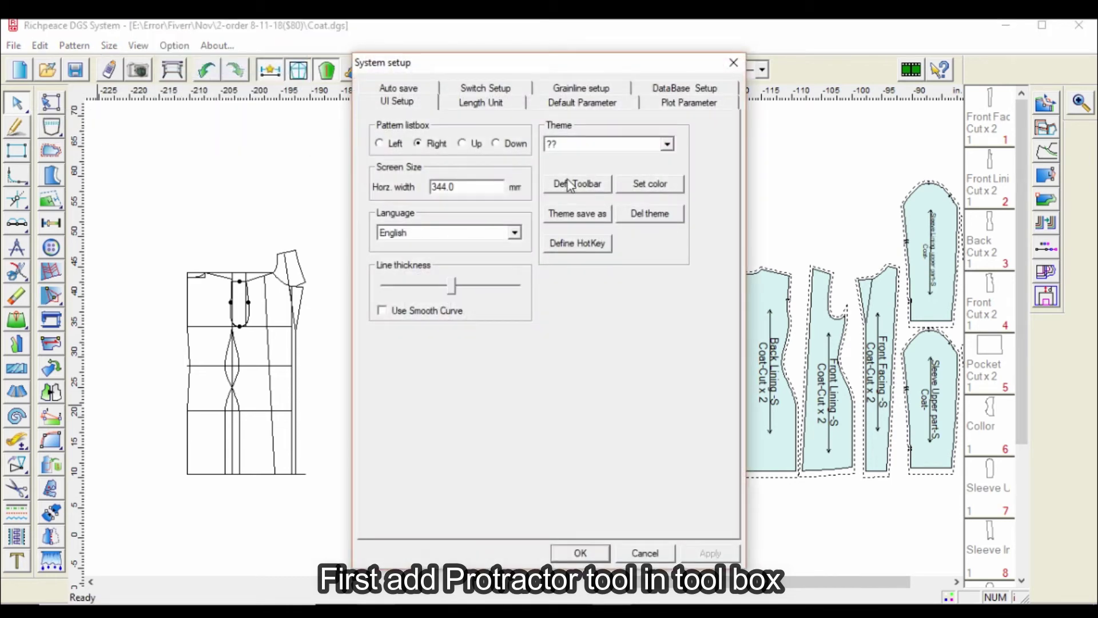
left_click(572, 185)
left_click(576, 410)
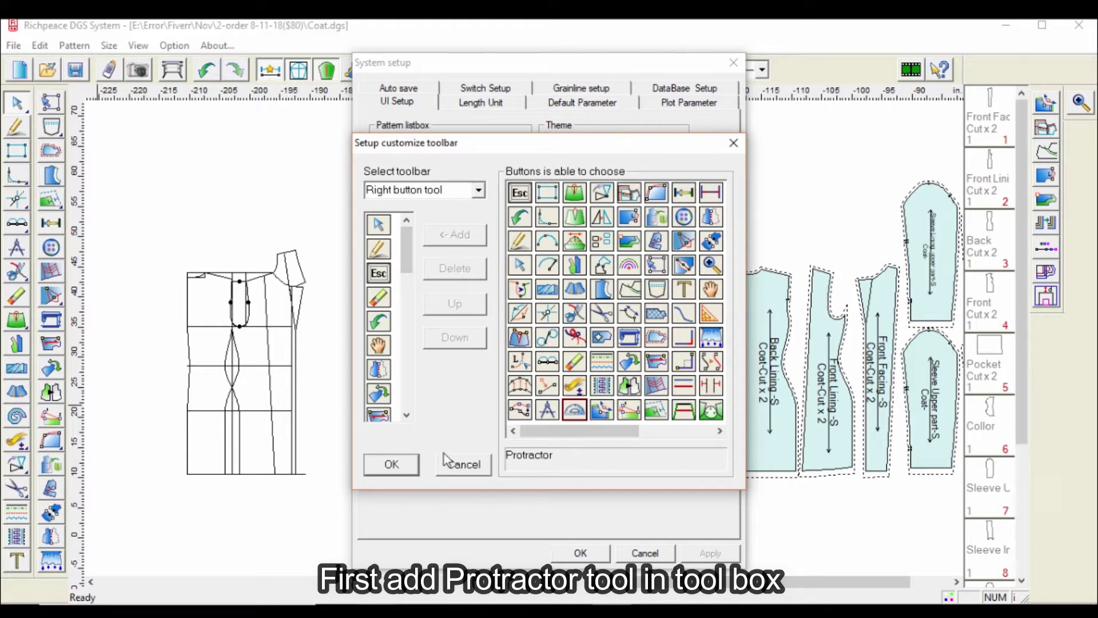
left_click(391, 464)
left_click(580, 553)
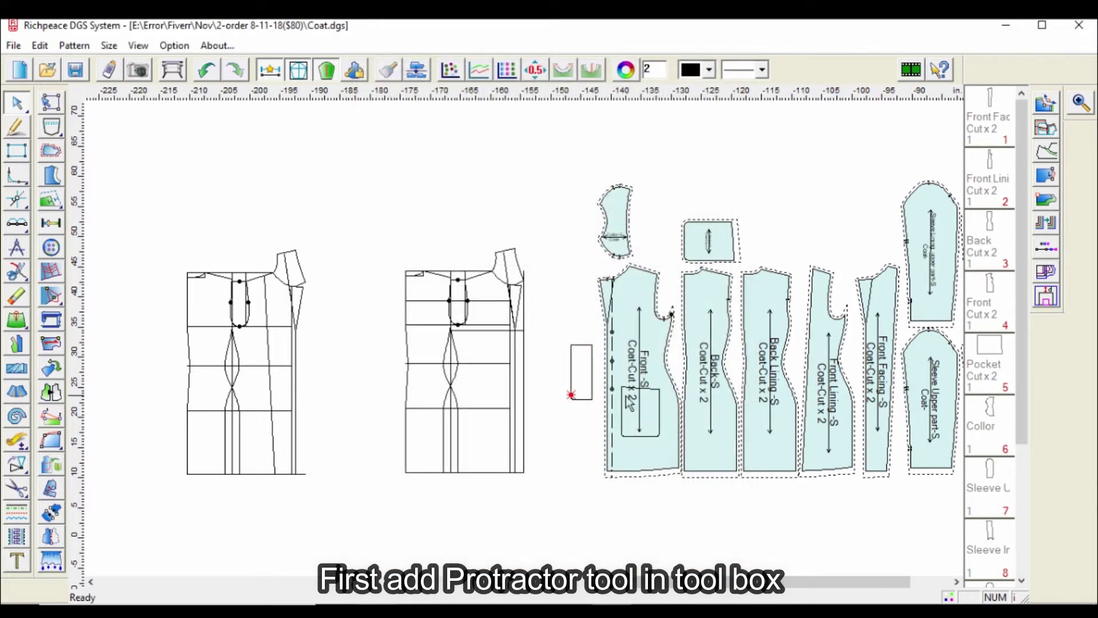
Measure the shoulder line with the Protractor: 16.93° to X and 73.07° to Y
right_click(485, 202)
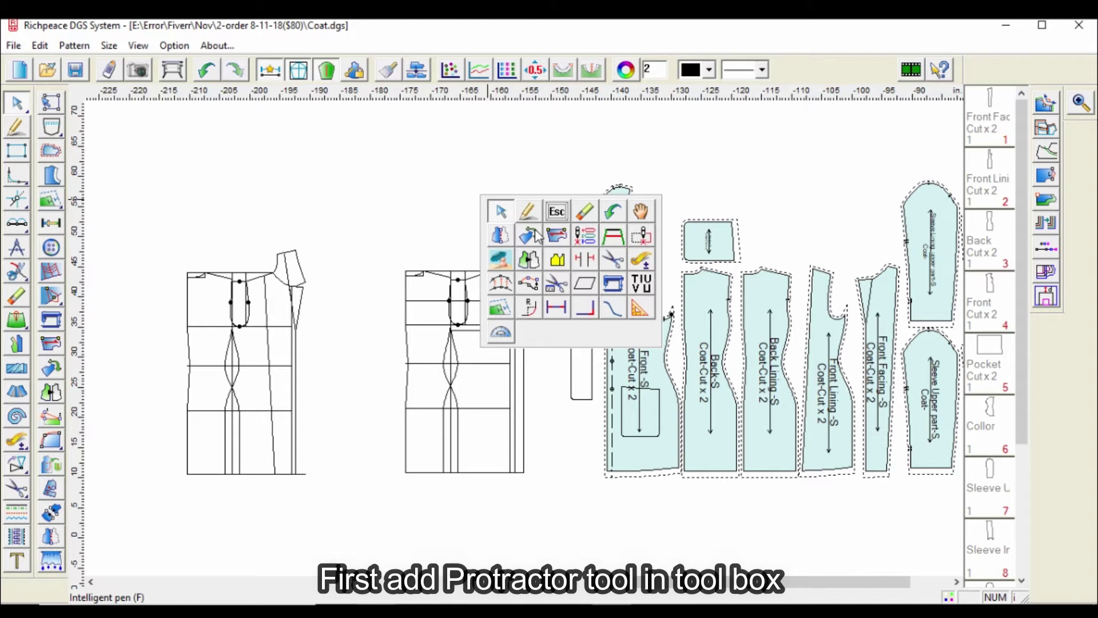
left_click(500, 335)
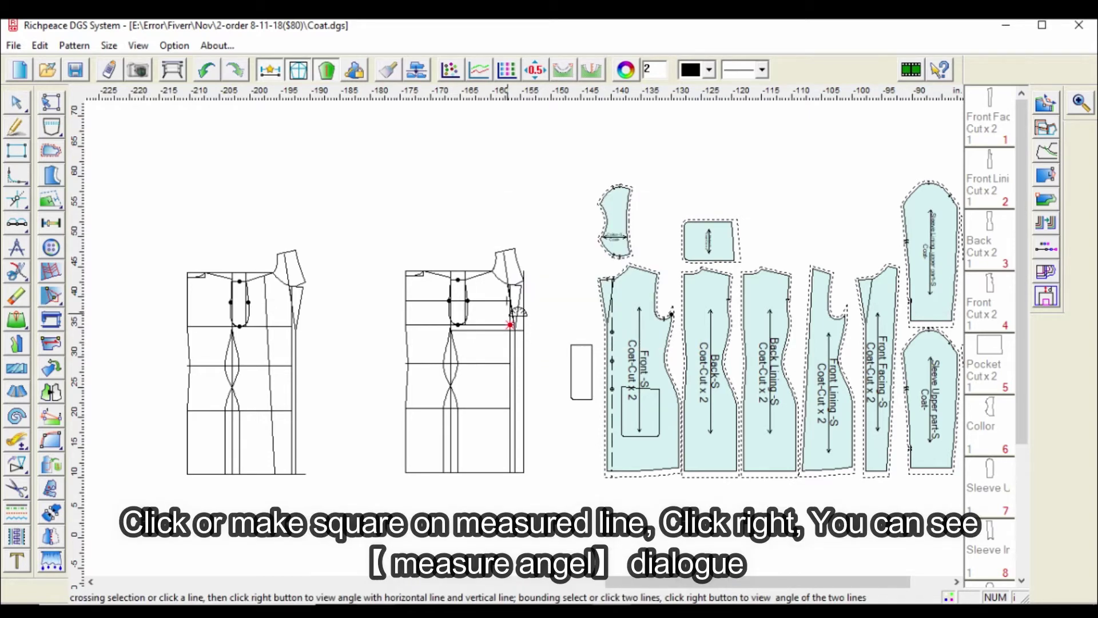
scroll(532, 275, "up", 5)
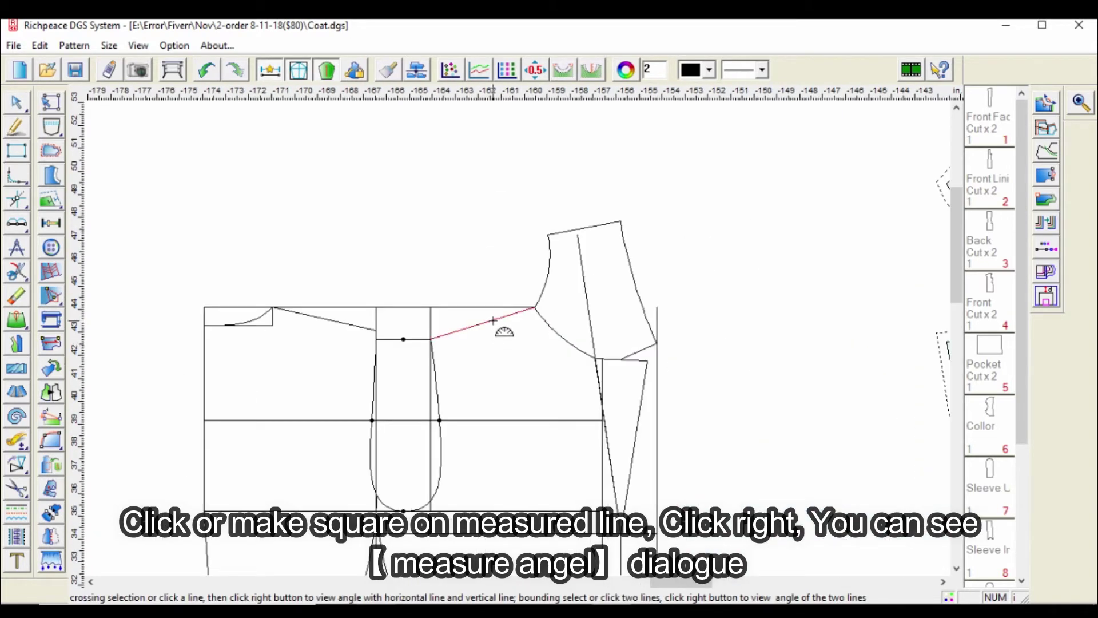
right_click(394, 167)
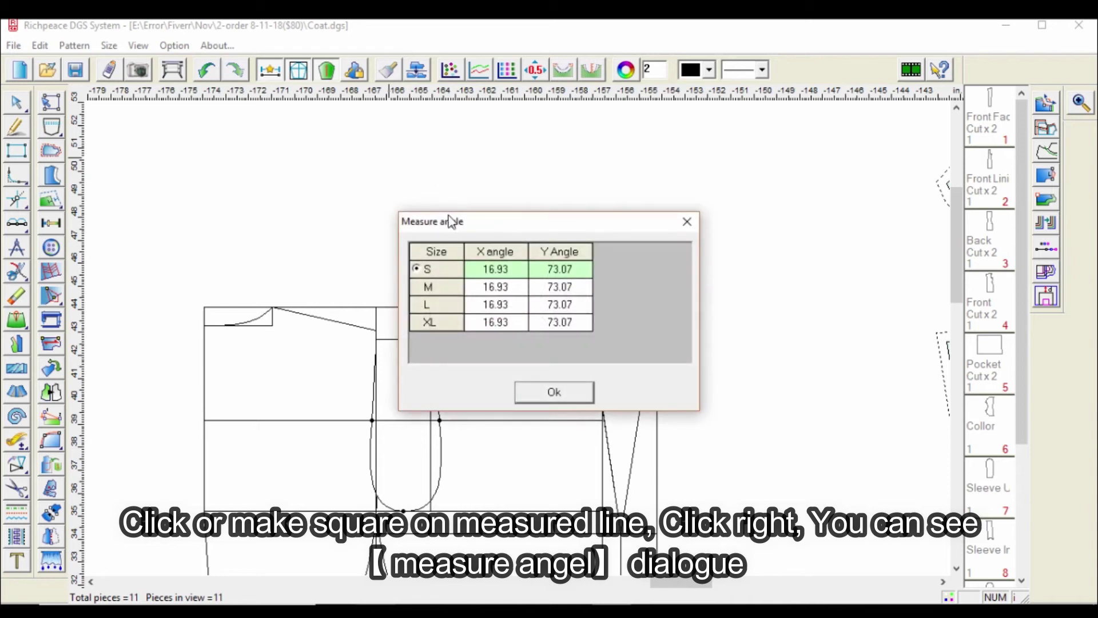
left_click_drag(451, 222, 752, 178)
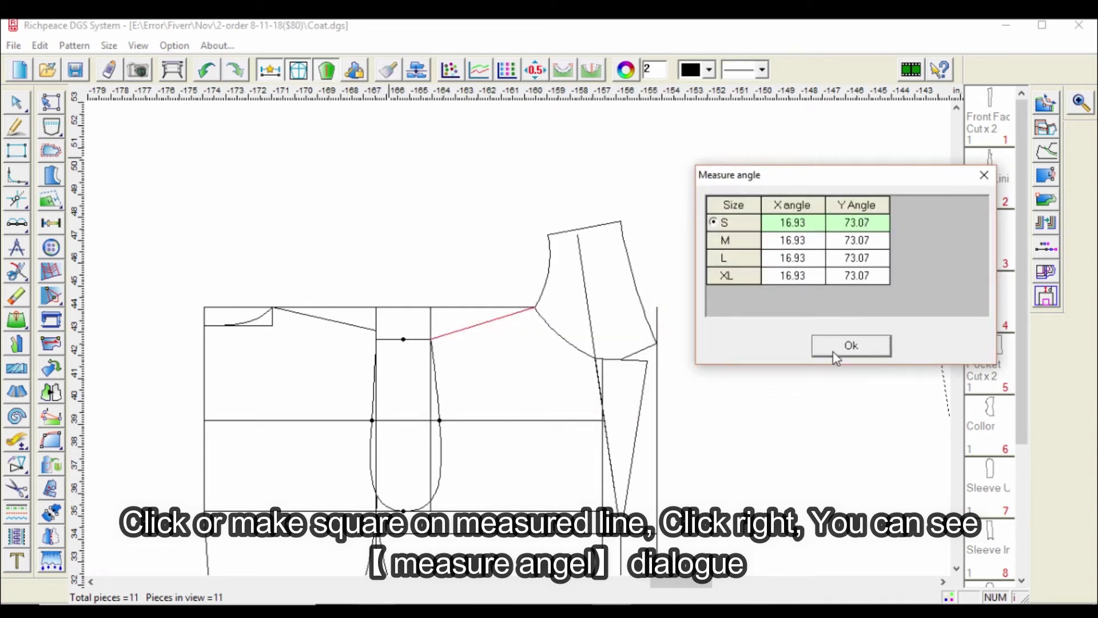
left_click(850, 346)
scroll(533, 343, "down", 5)
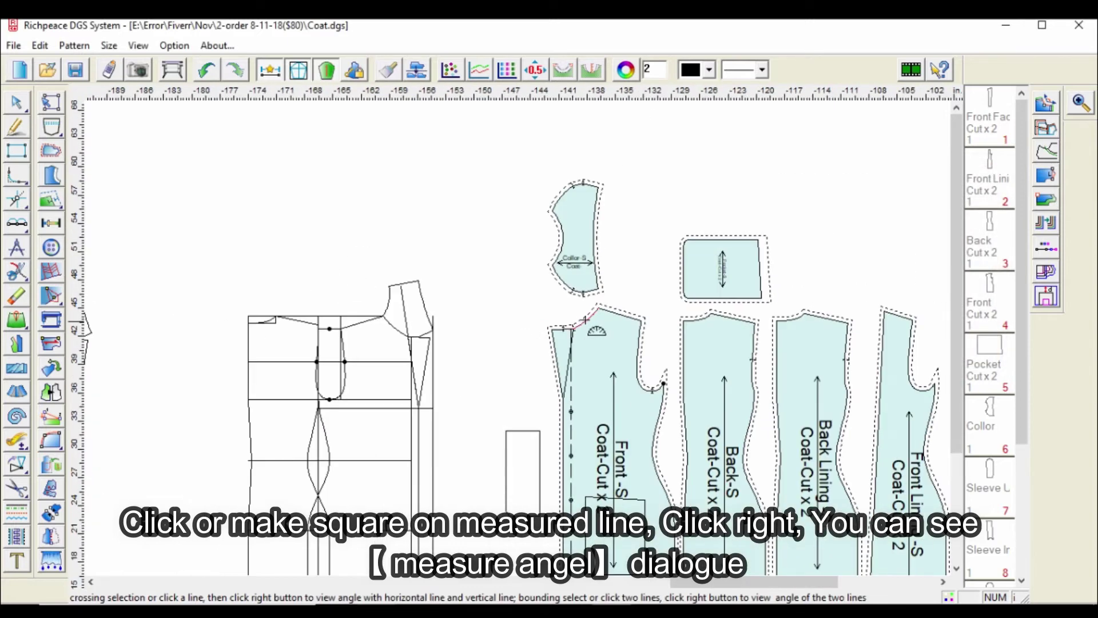
scroll(542, 470, "down", 2)
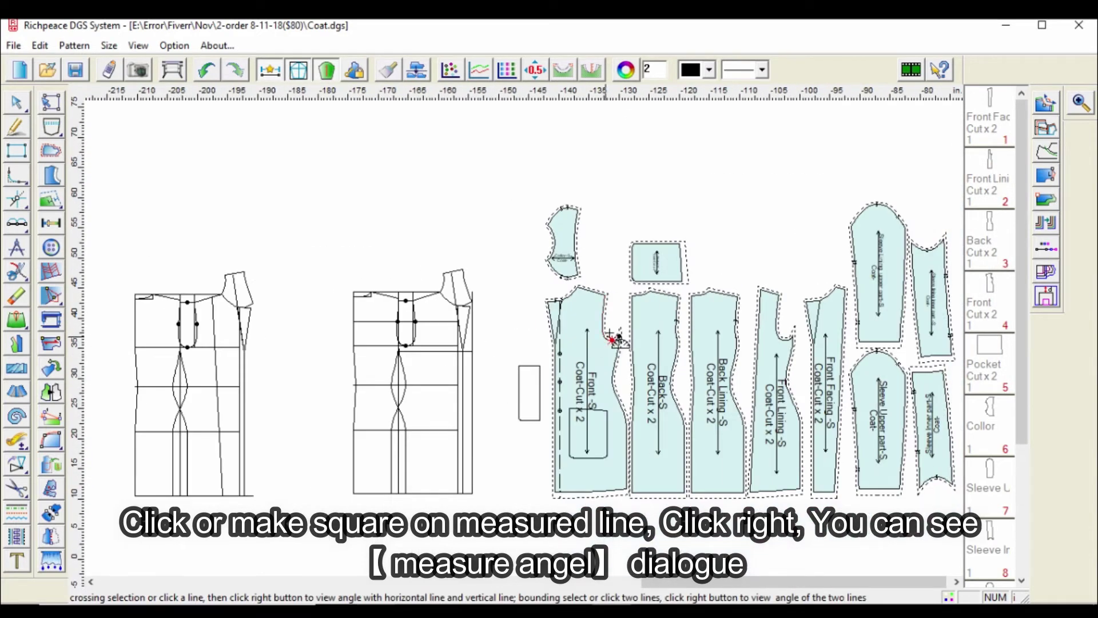
scroll(619, 339, "up", 3)
scroll(534, 348, "up", 3)
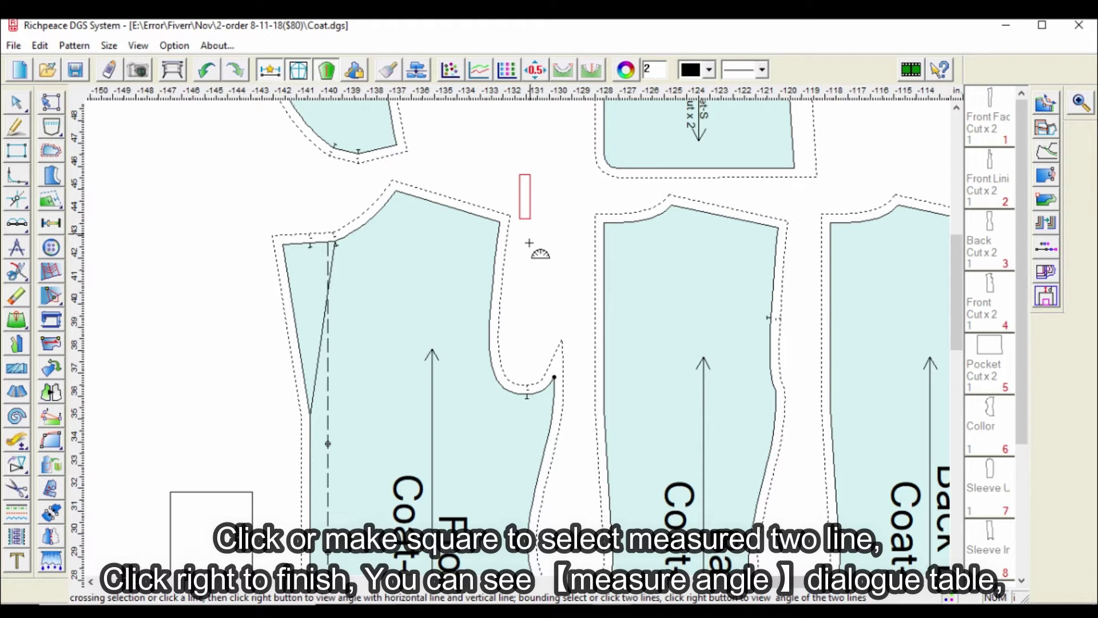
Measure the angle between two Front-S armhole lines, 98.33° for size S
mouse_move(519, 175)
left_mouse_down()
mouse_move(486, 278)
mouse_move(449, 279)
left_mouse_up()
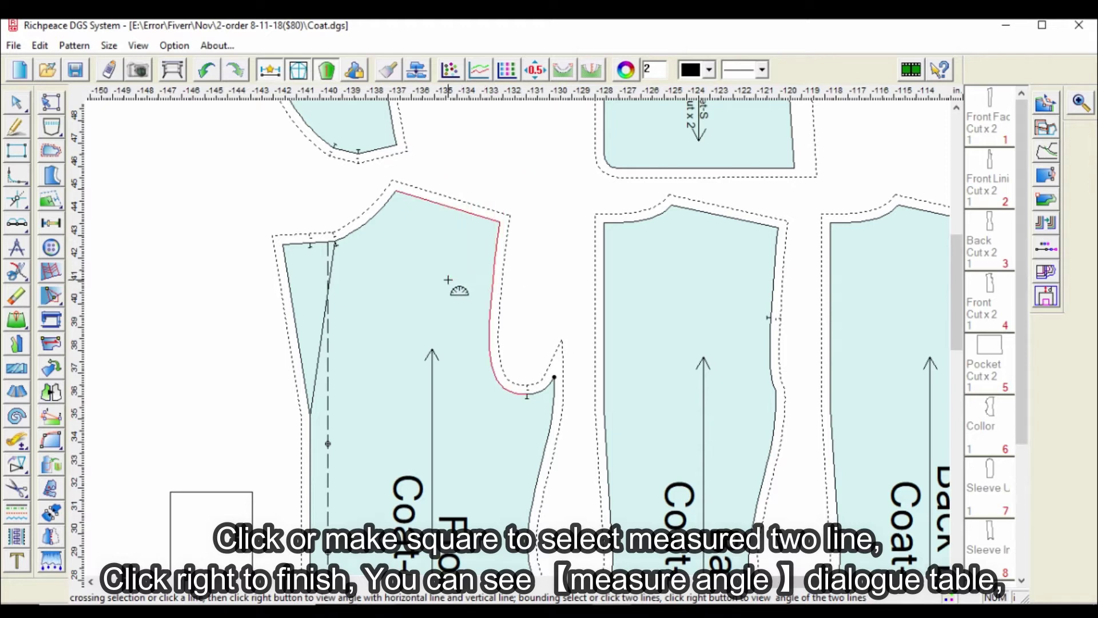
right_click(523, 191)
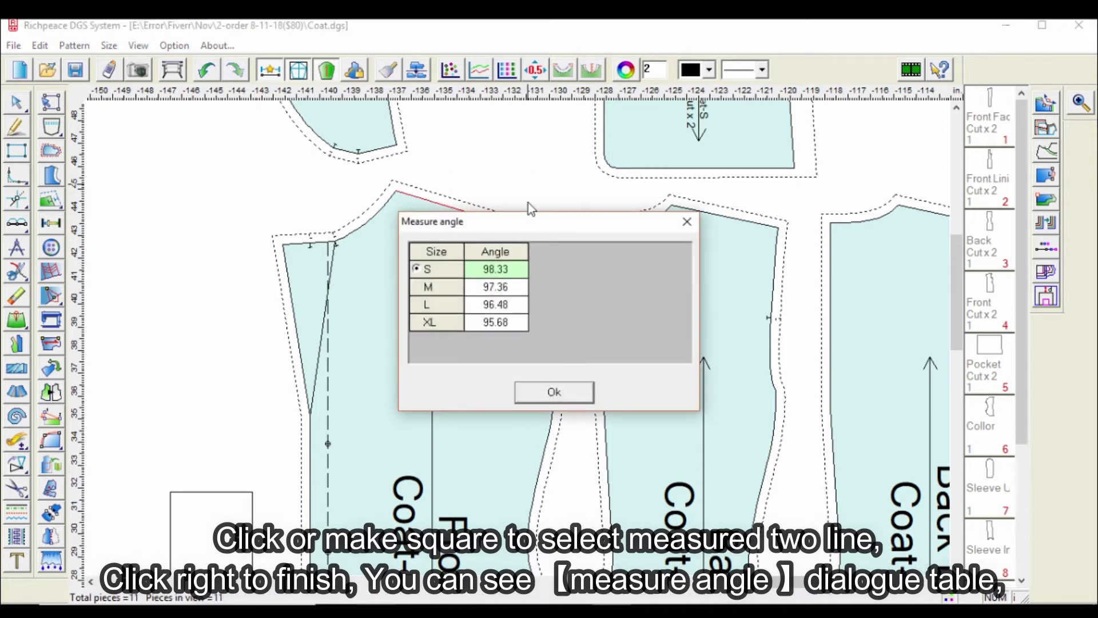
left_click_drag(539, 221, 815, 169)
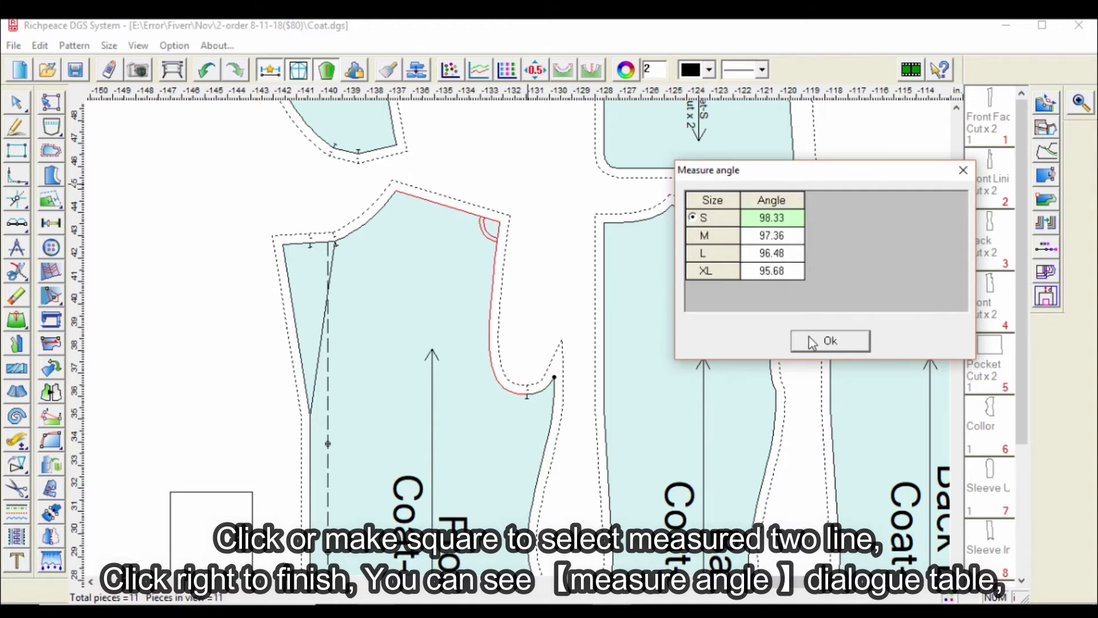
left_click(829, 341)
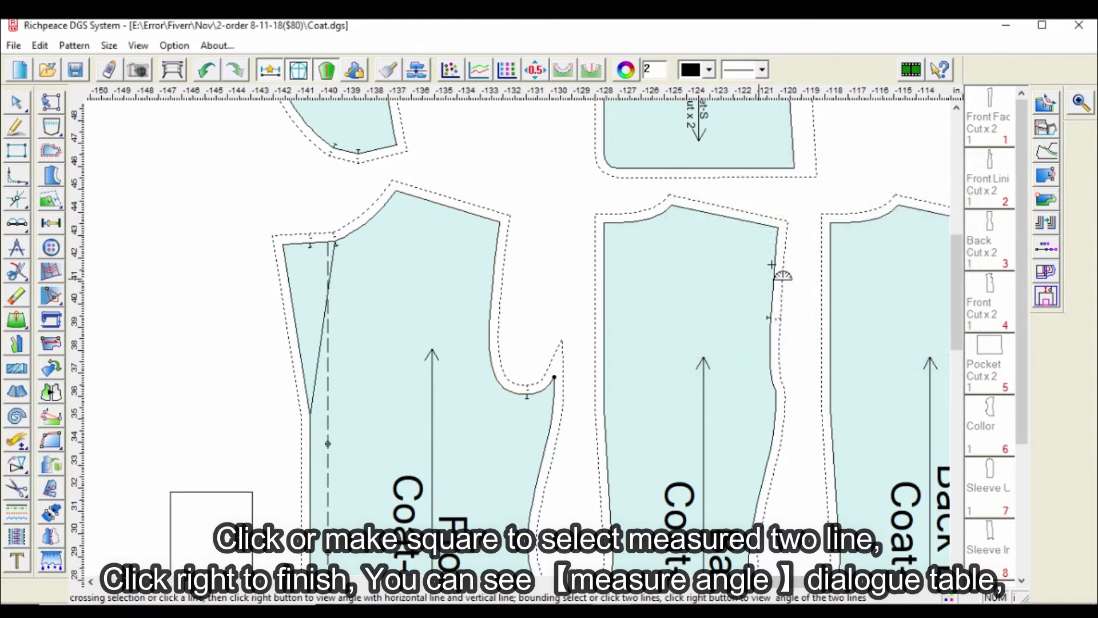
Measure the angle between two Back-S corner lines, 89.45° for size S
left_click(604, 221)
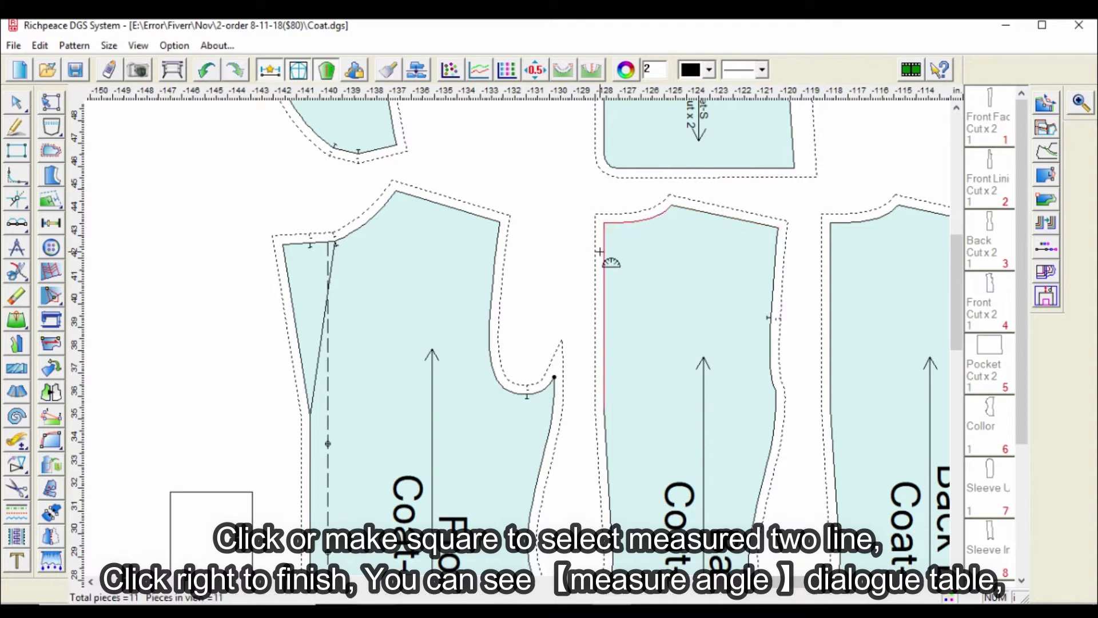
right_click(618, 258)
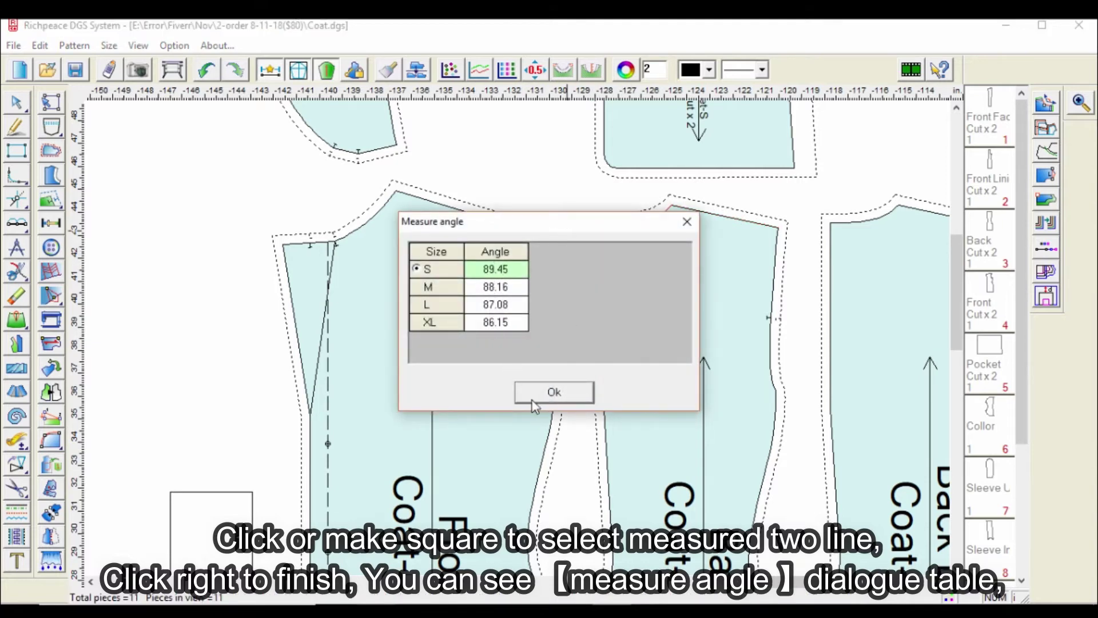
left_click(553, 392)
scroll(600, 386, "down", 3)
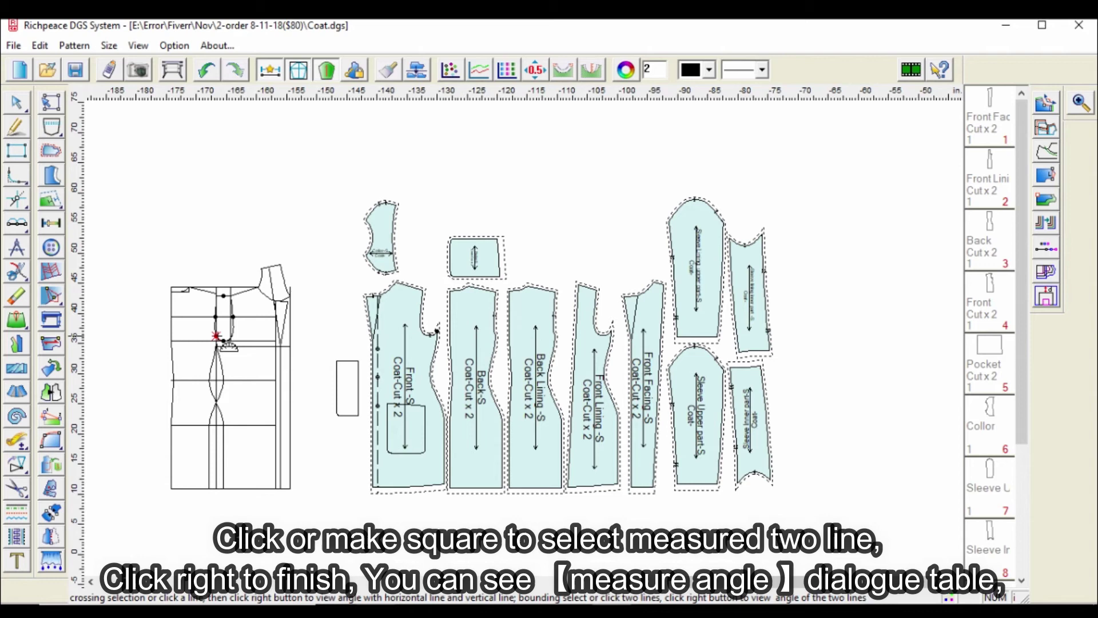
scroll(249, 324, "up", 2)
scroll(344, 343, "up", 2)
scroll(420, 373, "up", 1)
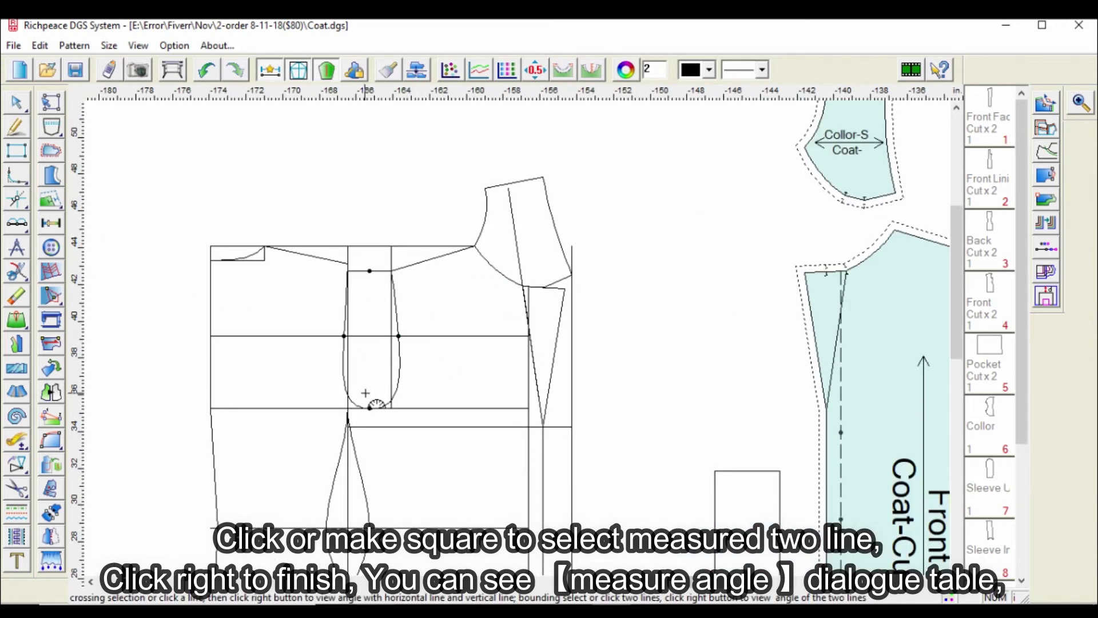
scroll(523, 351, "down", 2)
scroll(531, 369, "up", 2)
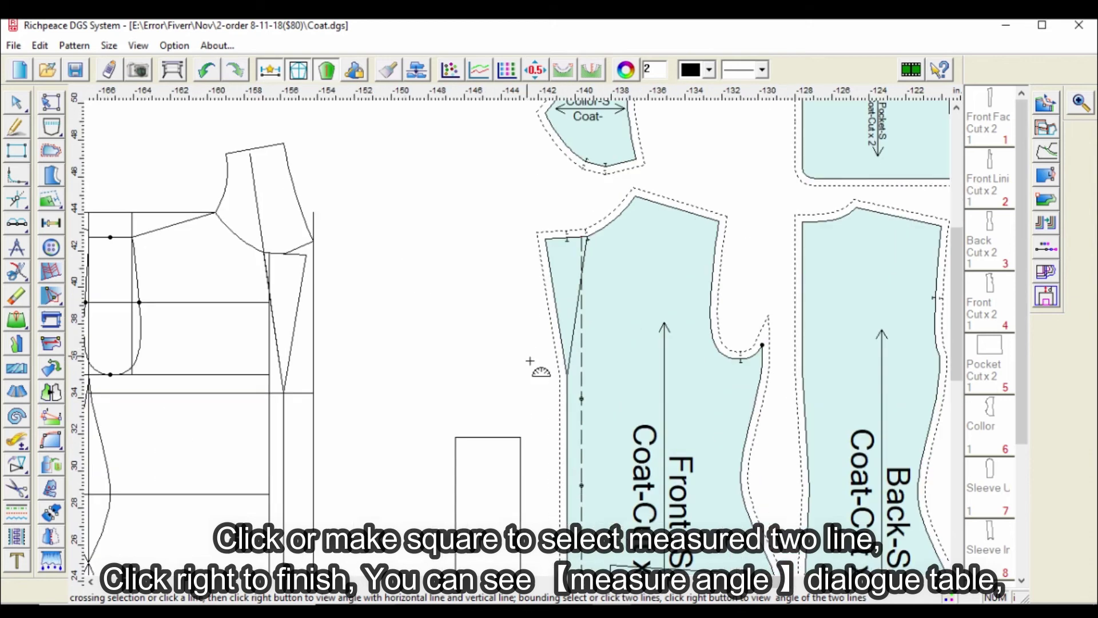
Measure the Front-S dart angle from three points, giving 17.15° for every size
left_click(566, 376)
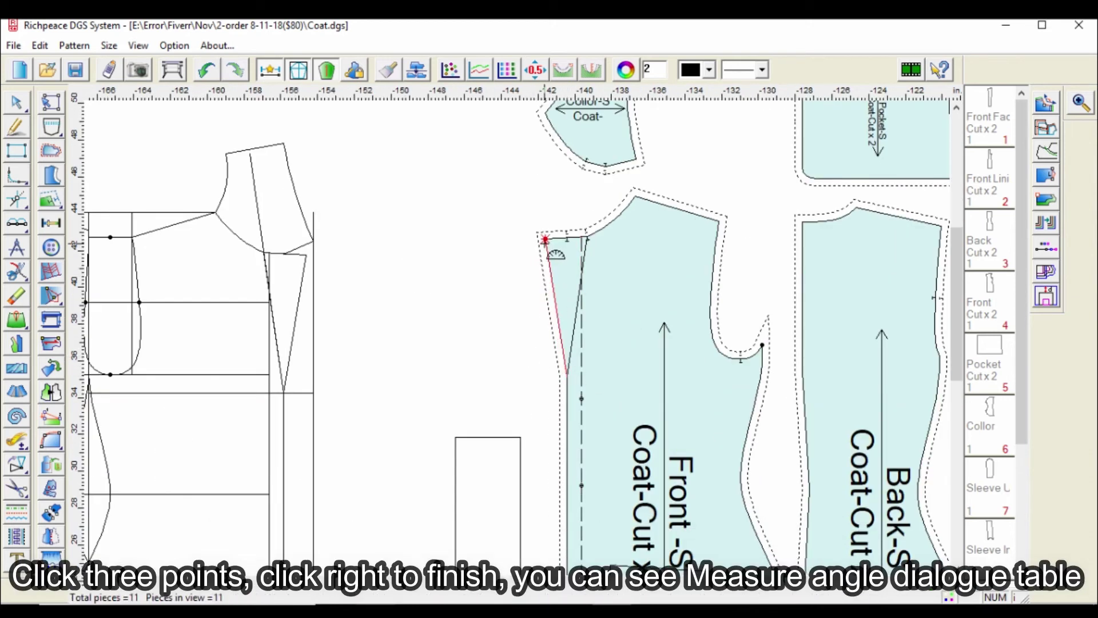
left_click(545, 241)
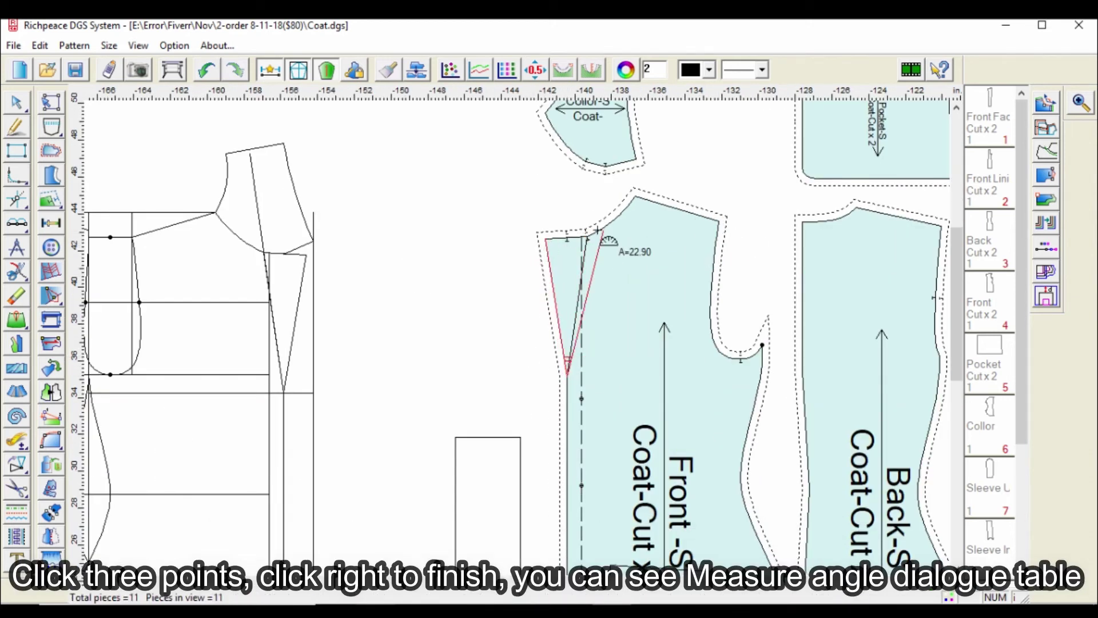
left_click(588, 237)
right_click(587, 238)
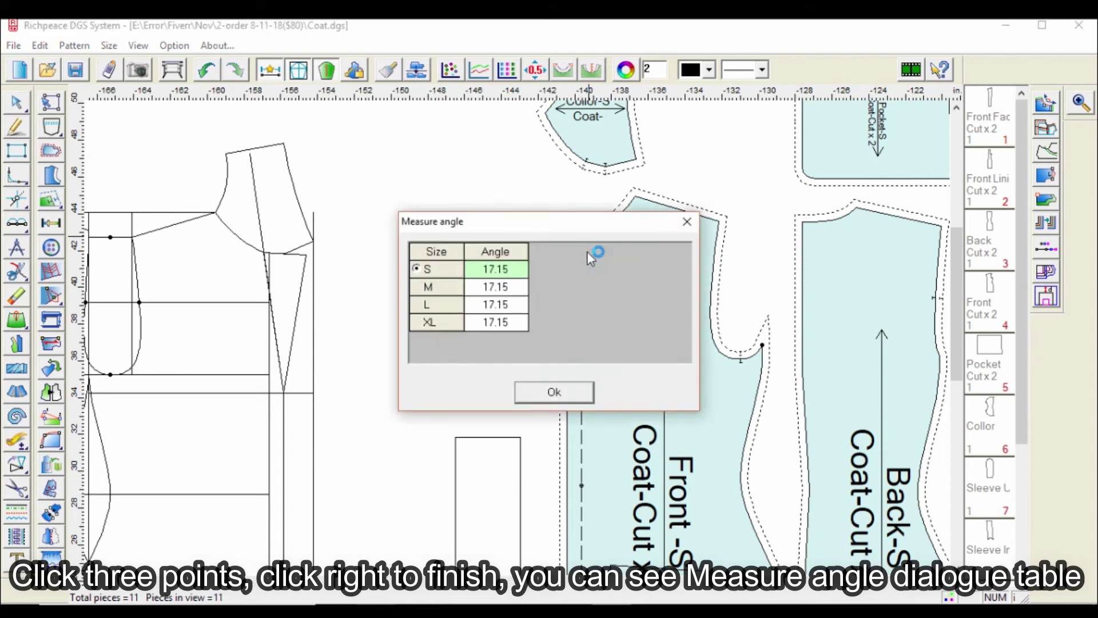
left_click_drag(495, 221, 873, 187)
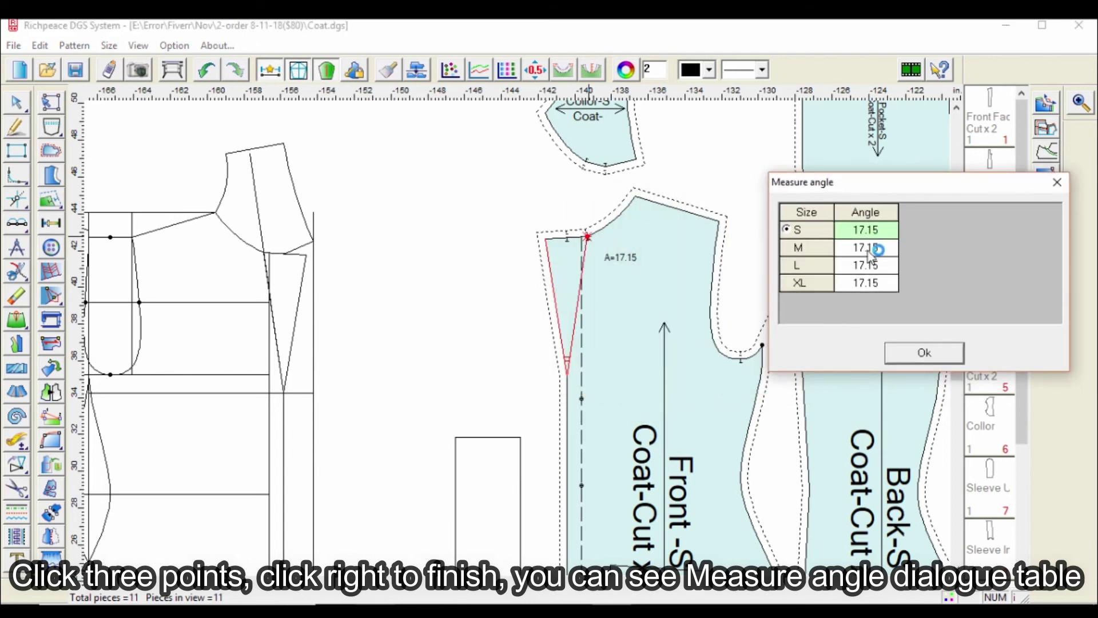
left_click(924, 354)
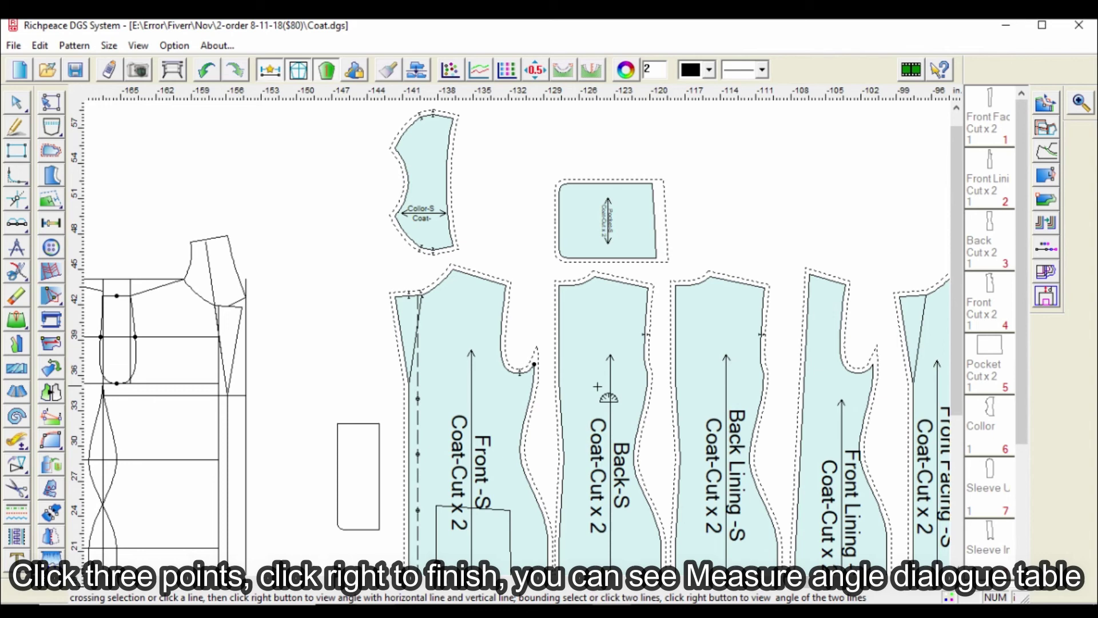
scroll(746, 322, "down", 3)
Measure a point-based angle on the Sleeve Lining upper part-S piece
left_click(842, 432)
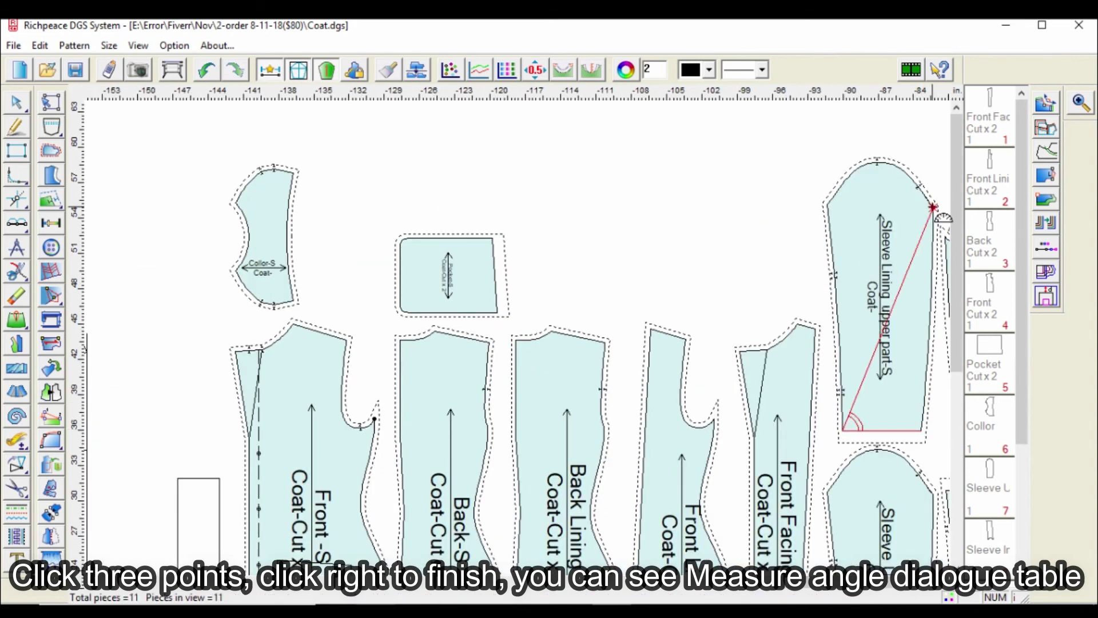
left_click(826, 204)
right_click(837, 213)
left_click(549, 384)
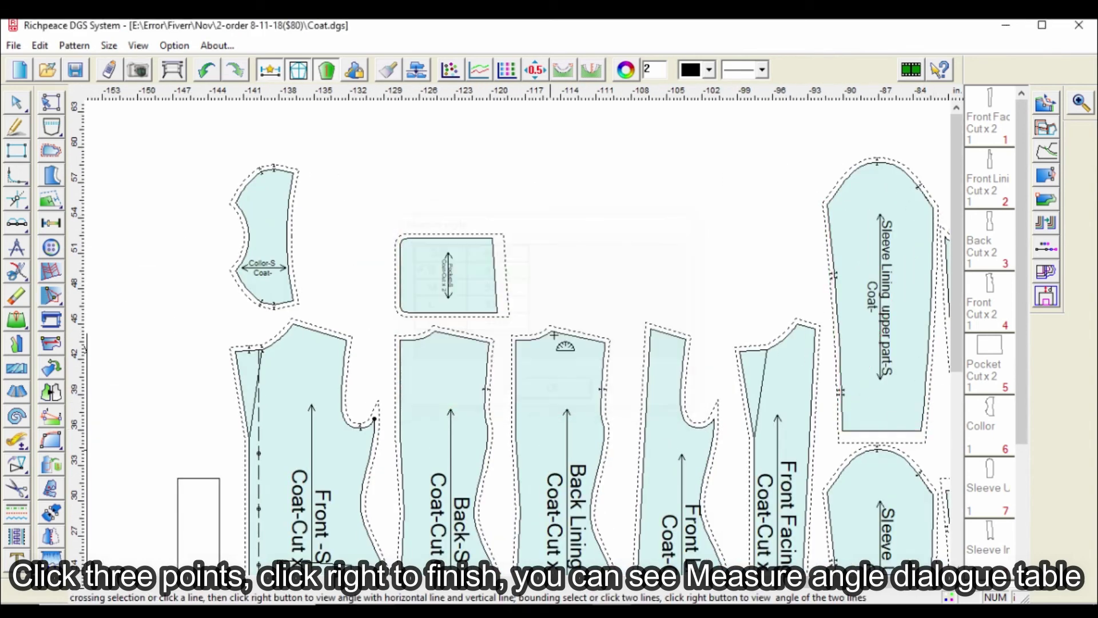